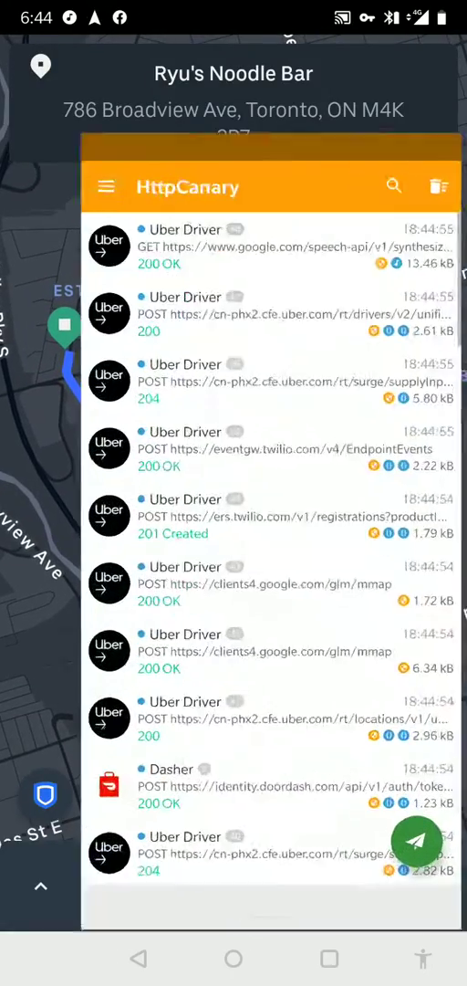
Step: Filter captured requests by URL keyword 'accept' and open the Uber Driver accept-offers request
click(397, 228)
scroll(234, 548, down, 1)
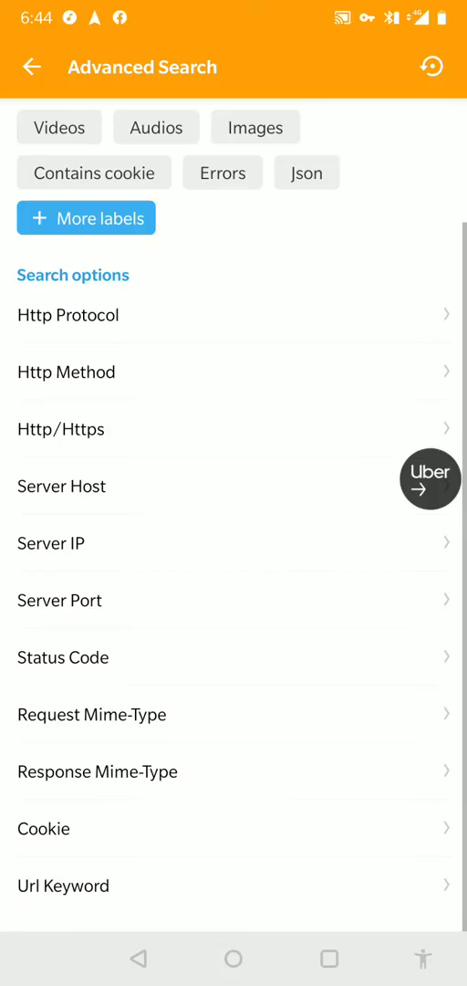
click(183, 885)
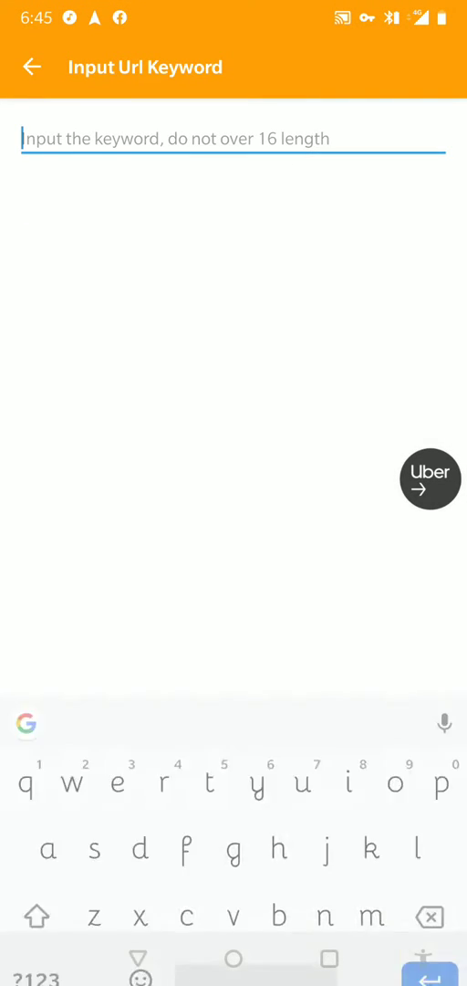
text(accep)
click(231, 630)
click(430, 886)
click(32, 66)
click(228, 137)
Step: Show the request's response body as a formatted JSON preview
click(389, 125)
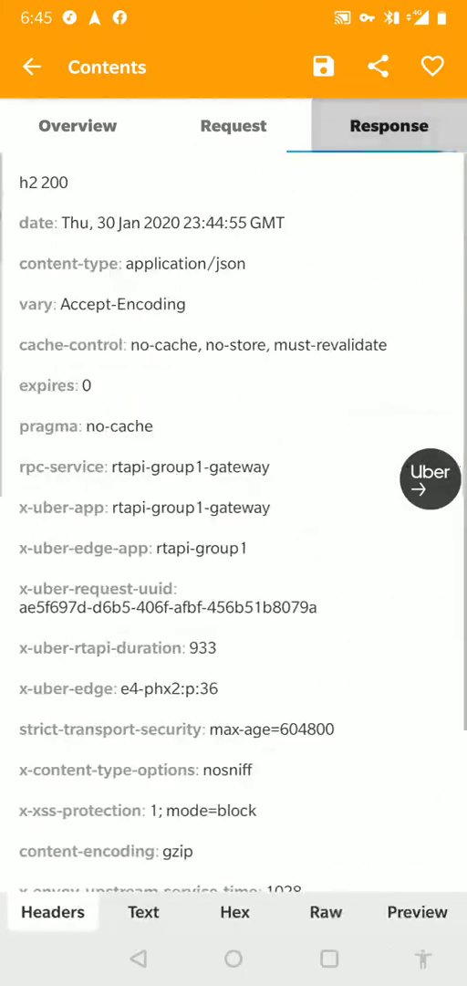
click(426, 911)
scroll(234, 502, down, 10)
scroll(234, 502, down, 10)
scroll(234, 503, down, 10)
scroll(234, 502, down, 10)
scroll(233, 502, down, 10)
scroll(234, 502, down, 10)
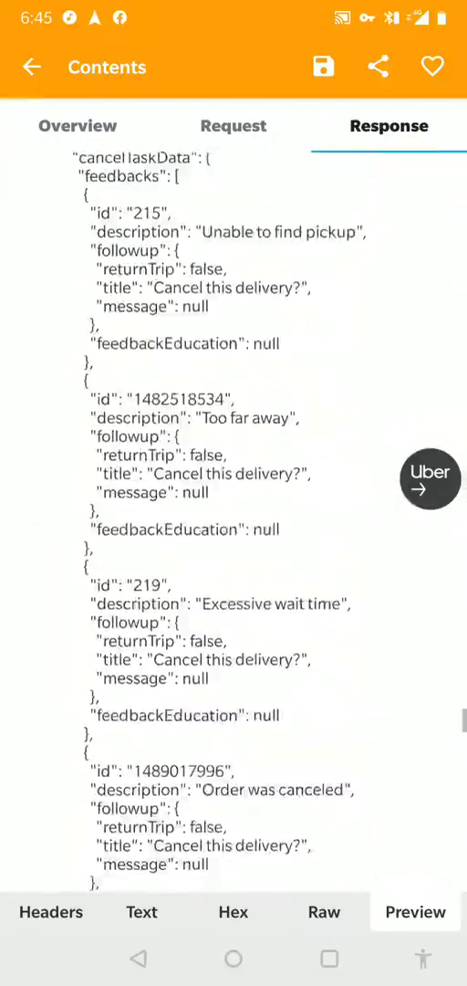
scroll(233, 502, down, 5)
scroll(234, 502, down, 5)
scroll(234, 503, down, 10)
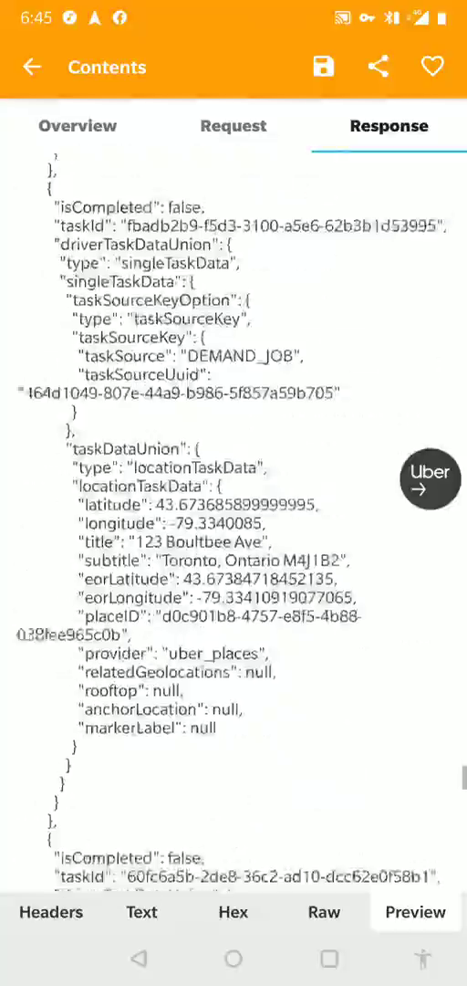
scroll(233, 502, down, 5)
scroll(233, 502, down, 10)
scroll(234, 502, down, 3)
scroll(234, 502, down, 3)
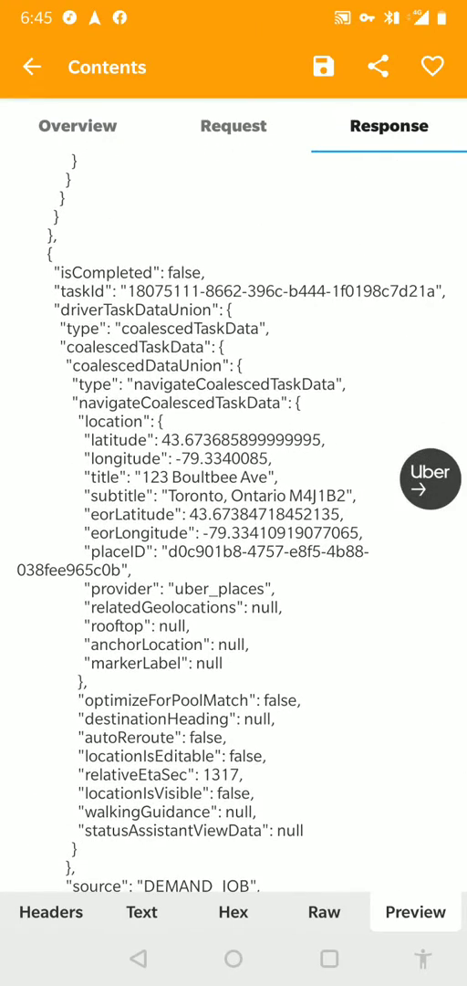
Step: Close the request details and float HttpCanary over the Uber Driver map
click(32, 66)
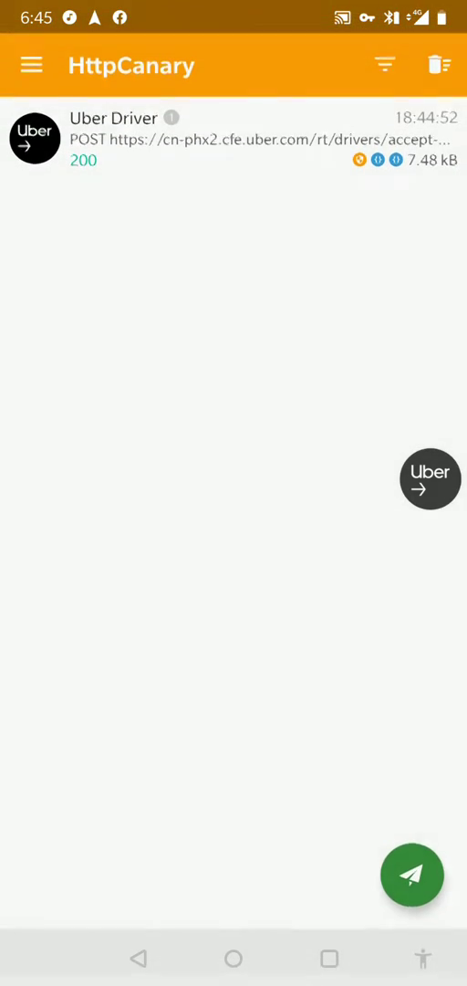
key(Home)
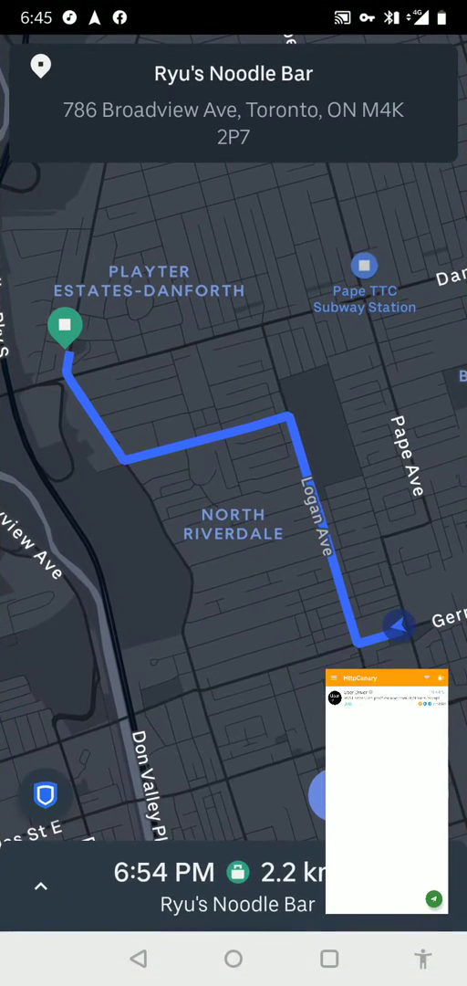